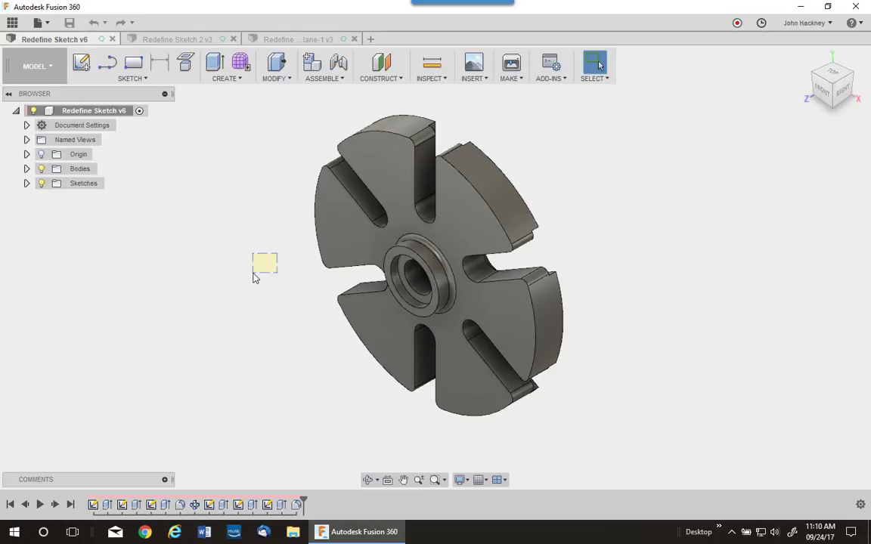
Orbit the impeller disc so its slotted face turns toward the camera
shift+middle_drag(317, 273, 297, 249)
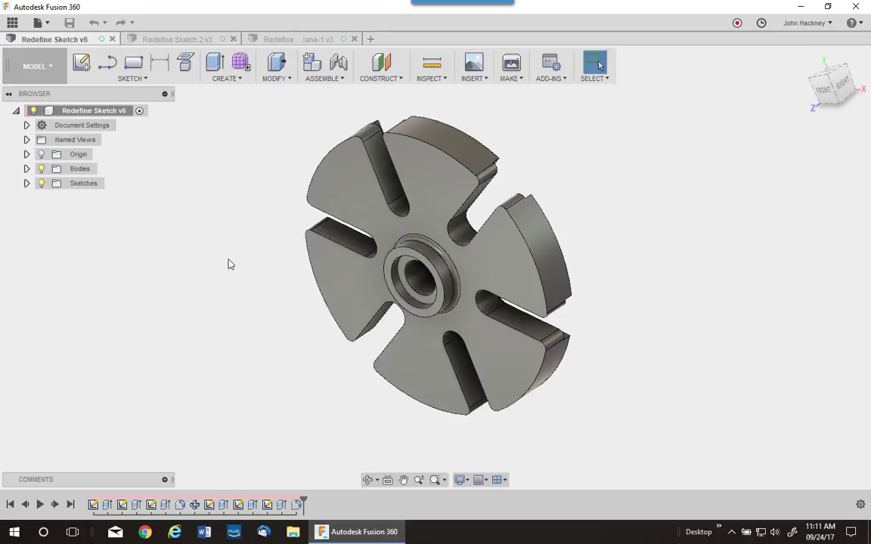
Redefine Sketch3's sketch plane onto the disc's front face
click(152, 505)
right_click(152, 508)
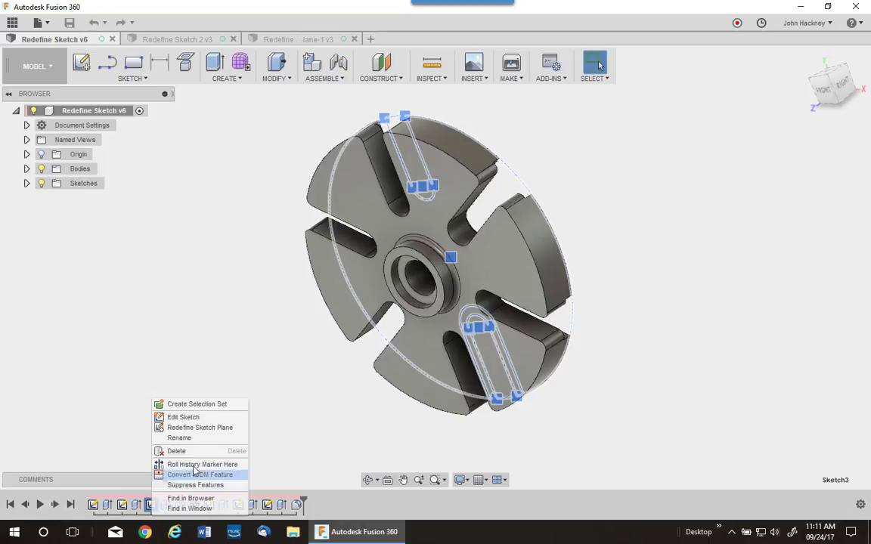
click(213, 429)
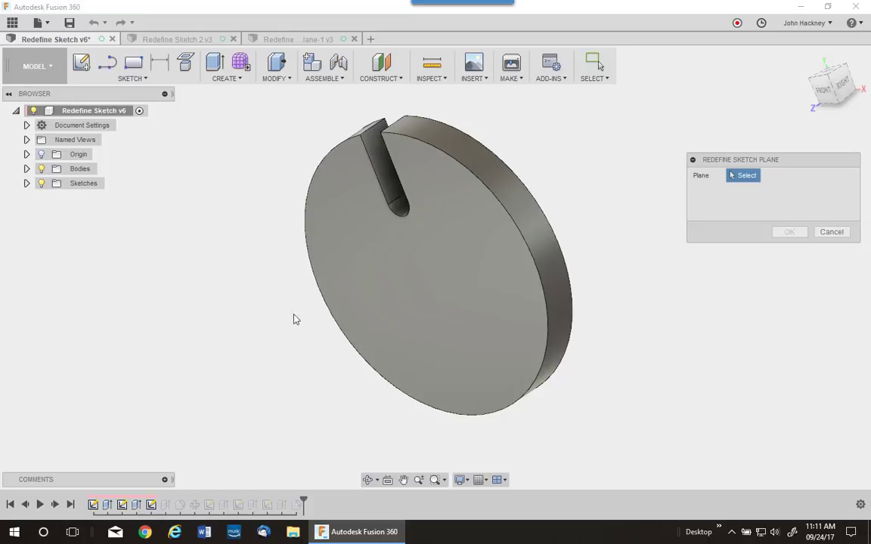
click(493, 263)
click(788, 232)
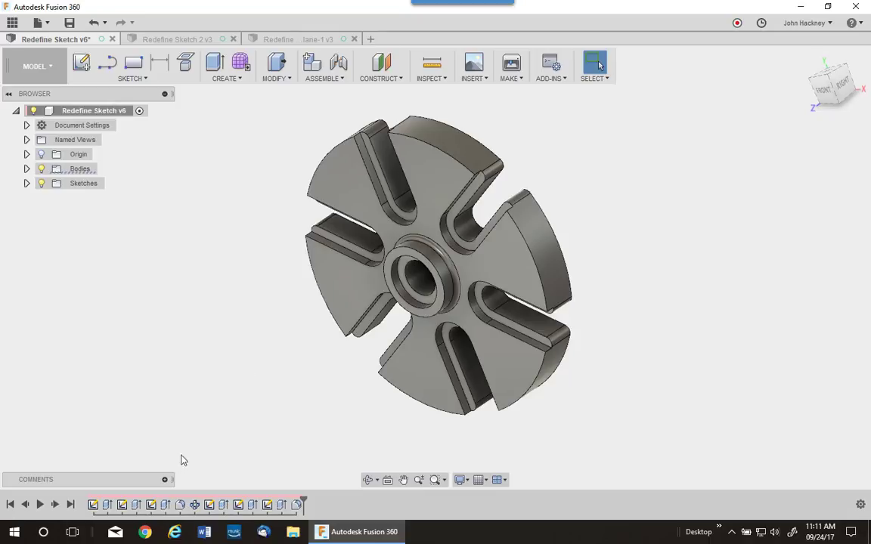
click(151, 505)
Edit Sketch3 to review its slot geometry, then stop the sketch
right_click(150, 505)
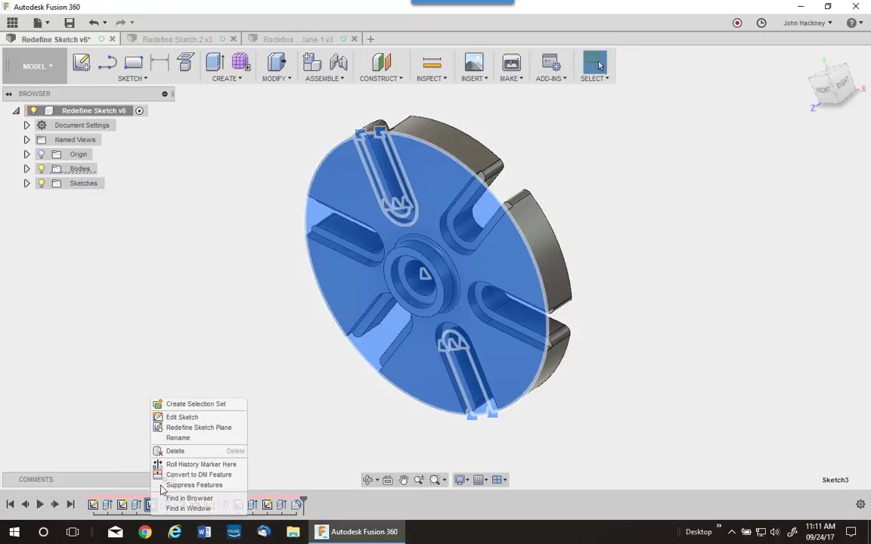
click(182, 418)
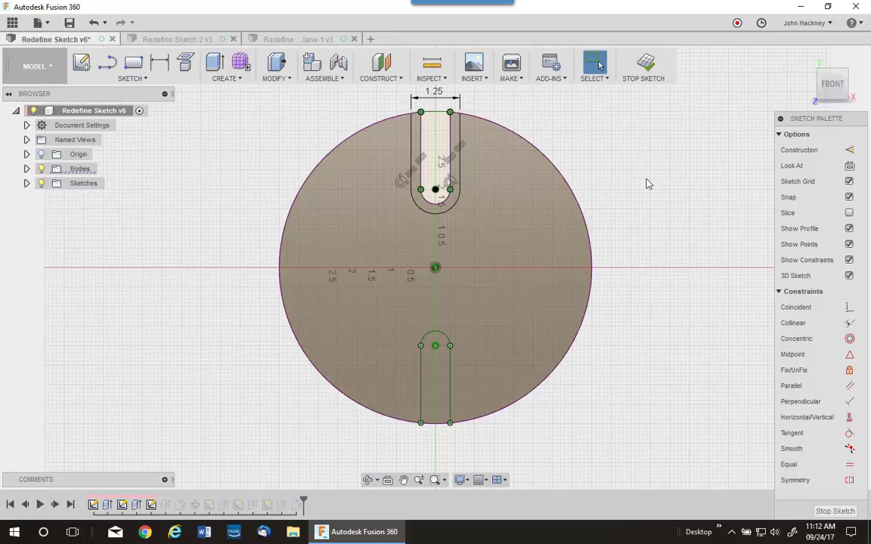
click(645, 64)
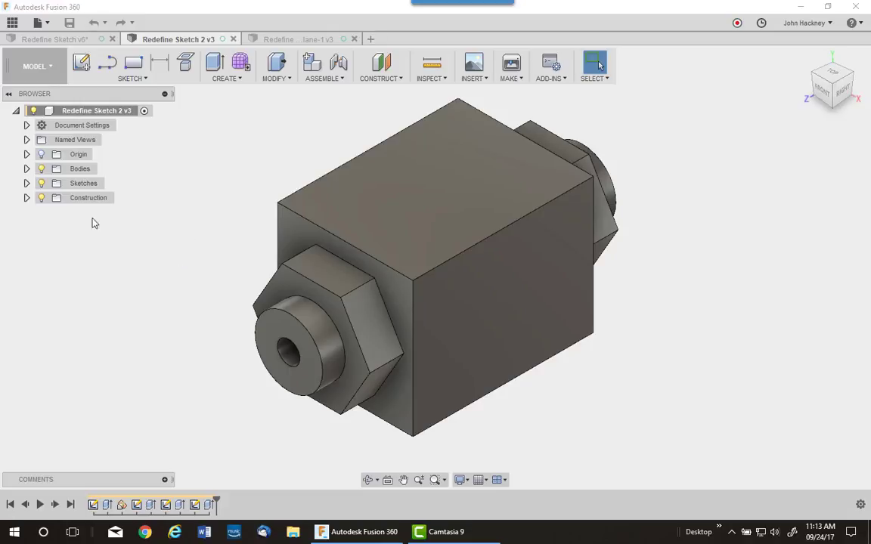
Expand the Bodies folder in the Browser to reveal Body1
click(26, 170)
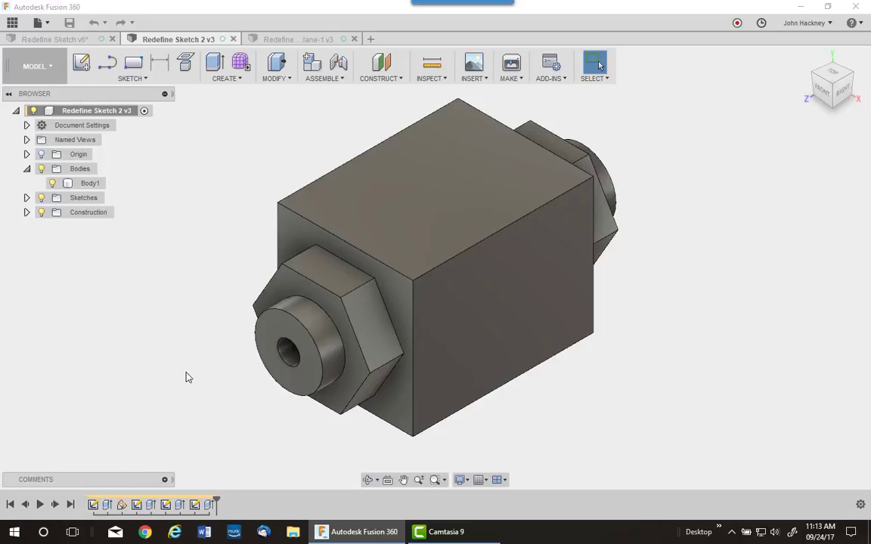
Redefine the Ø1.50 circle sketch onto the XZ origin plane
right_click(137, 505)
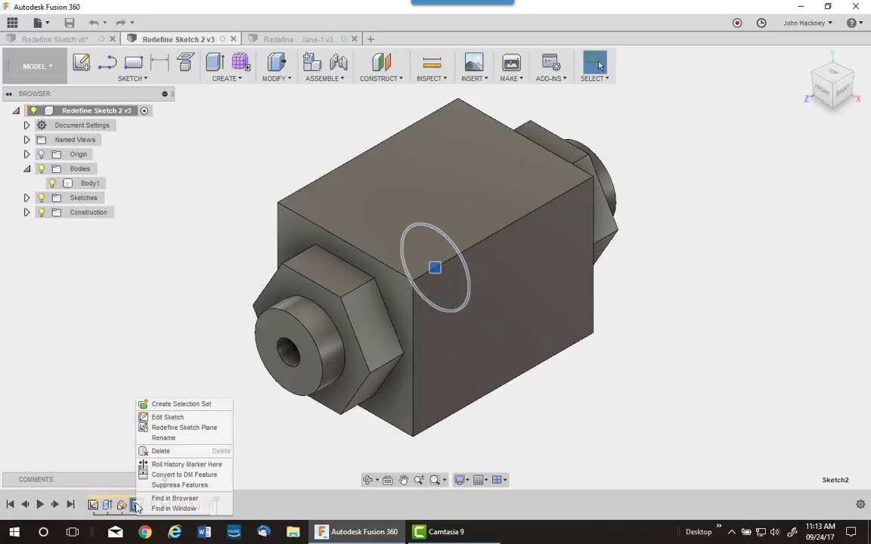
click(194, 428)
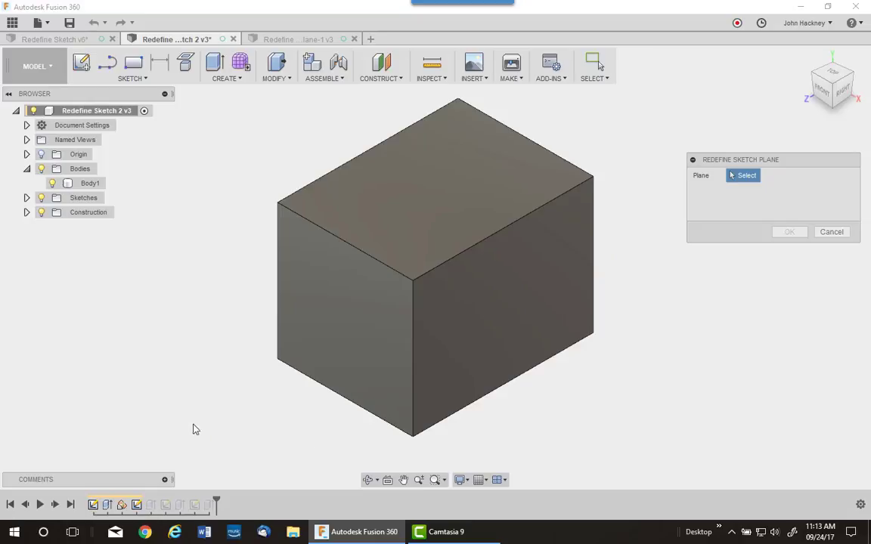
click(27, 155)
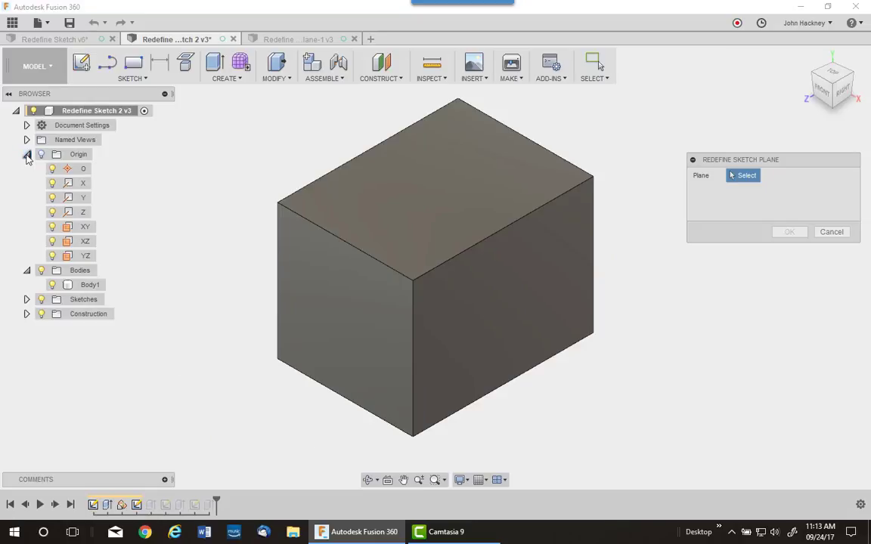
click(74, 242)
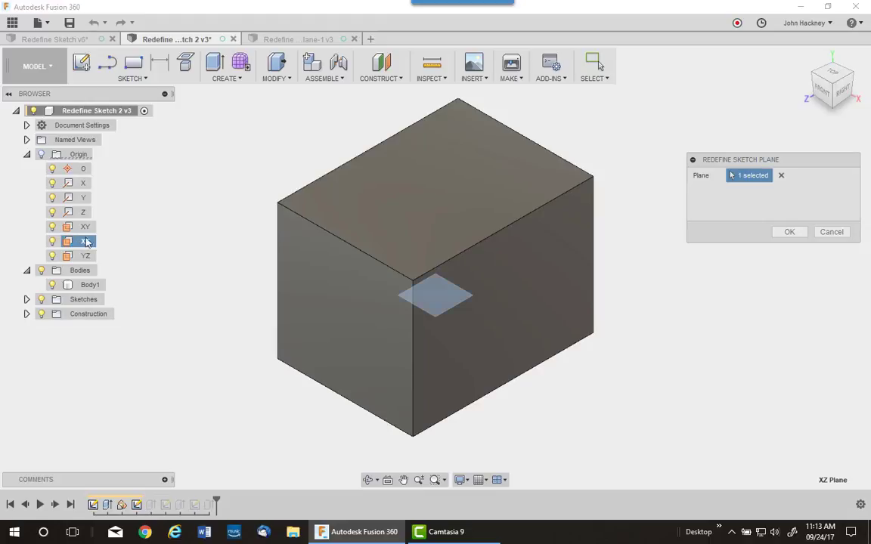
click(778, 232)
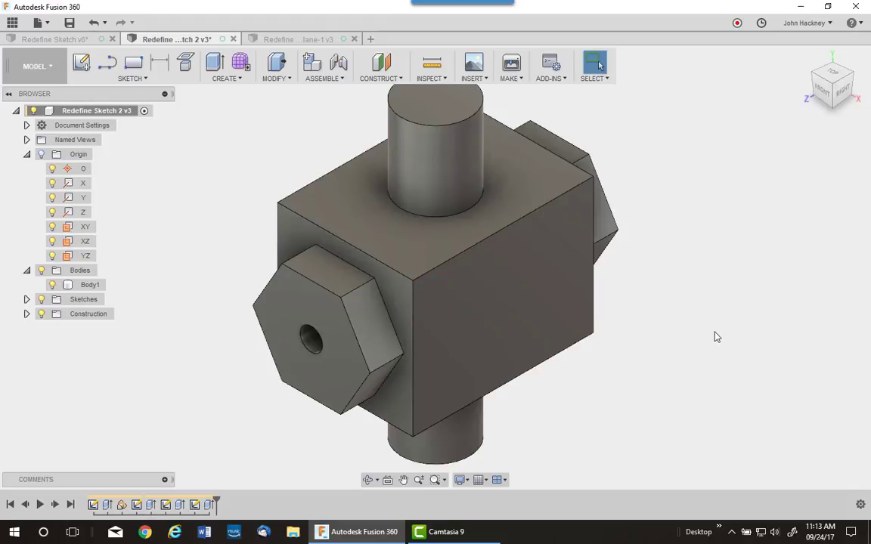
middle_drag(688, 331, 681, 353)
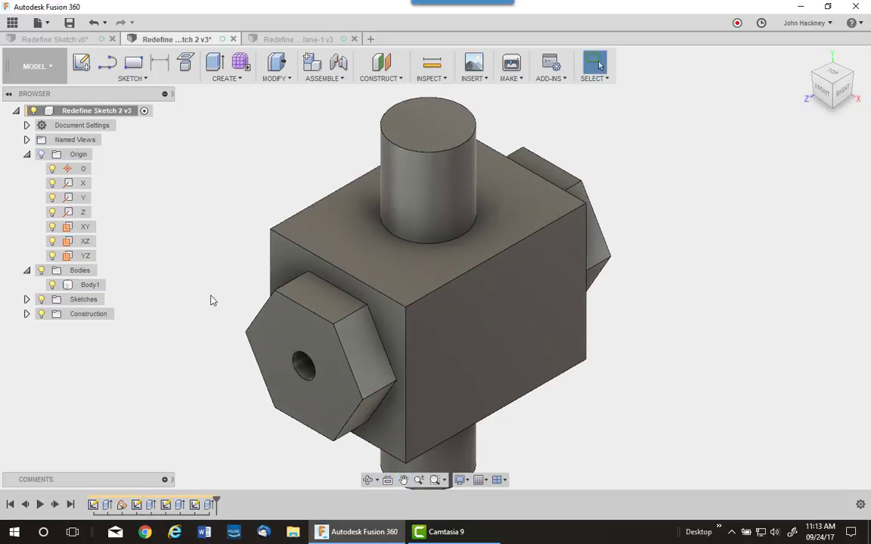
Edit the circle sketch to check the Ø1.50 circle, then stop the sketch
click(137, 505)
right_click(137, 505)
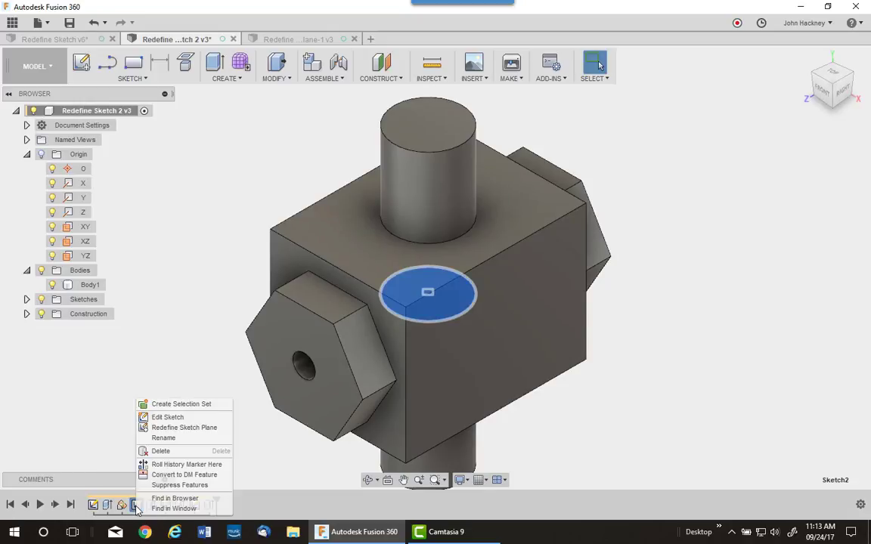
click(174, 420)
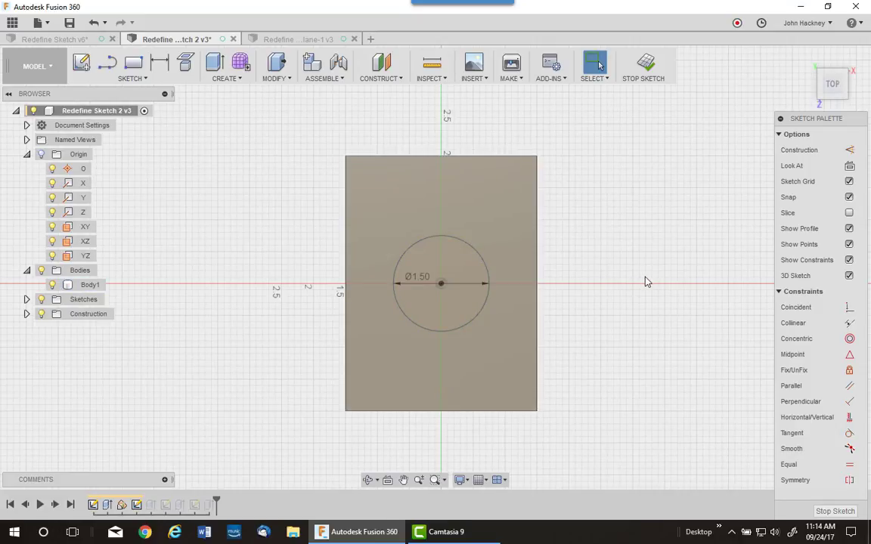
click(645, 69)
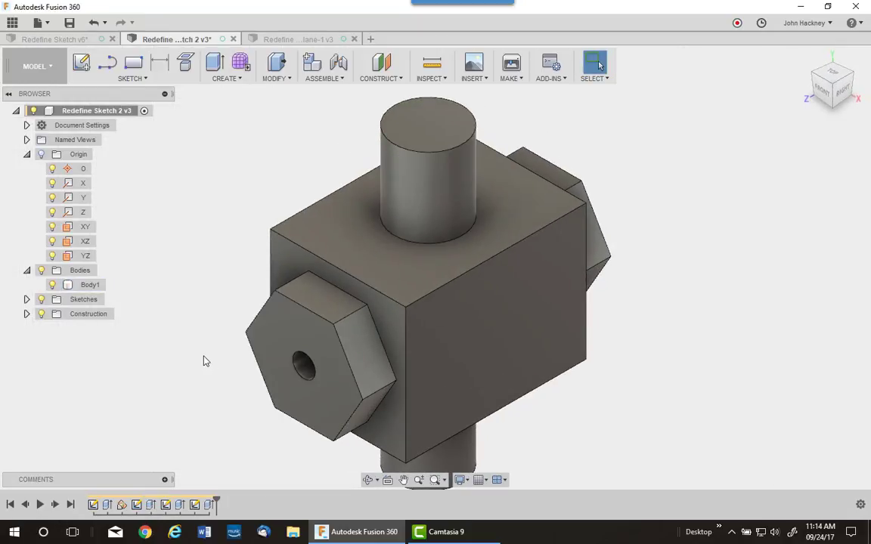
Redefine the hexagon sketch Sketch3 onto the YZ origin plane
right_click(166, 505)
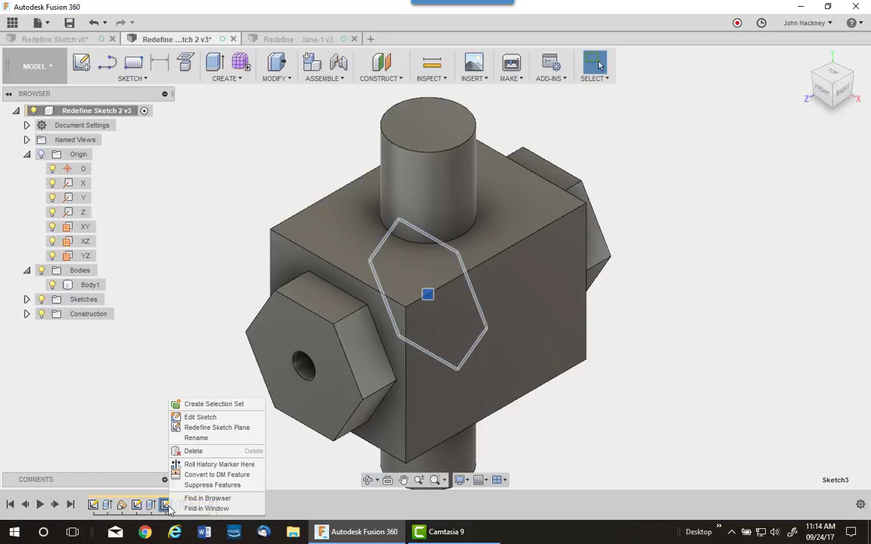
click(216, 428)
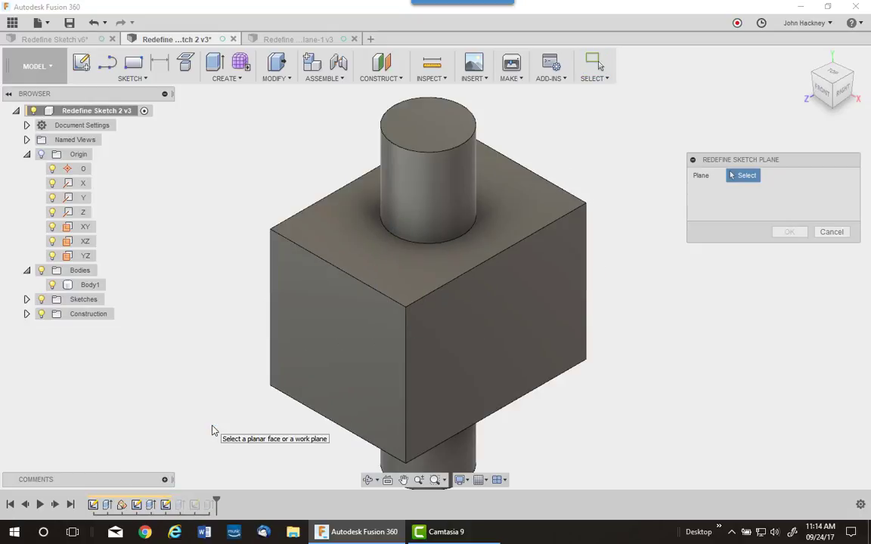
click(84, 259)
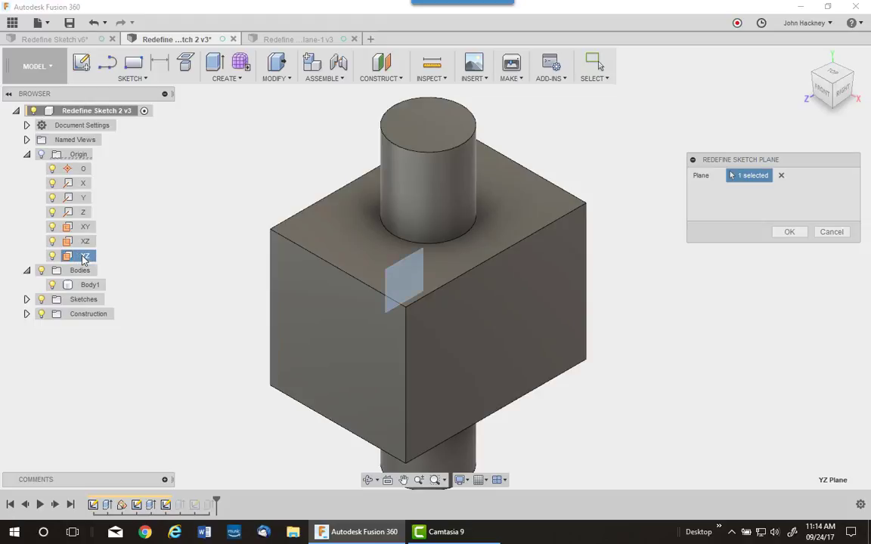
click(789, 232)
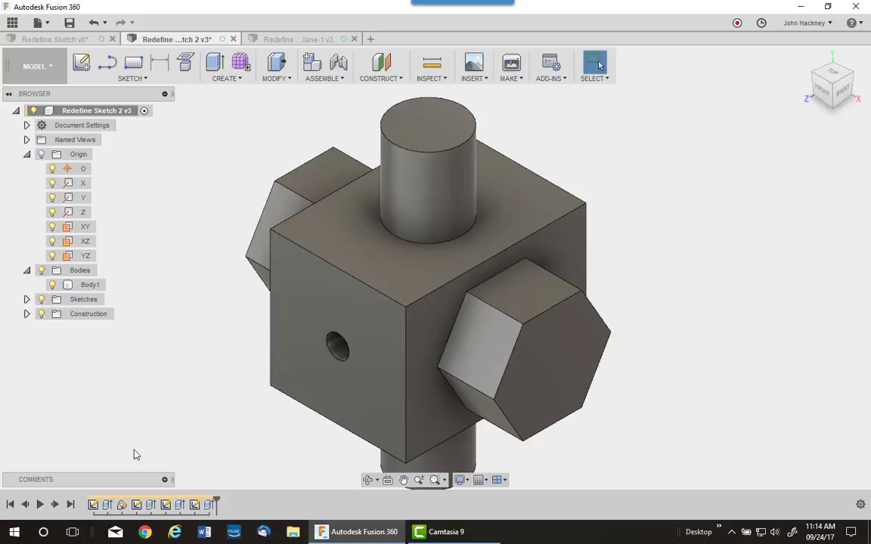
Edit Sketch3 to review the hexagon, then stop the sketch
right_click(166, 505)
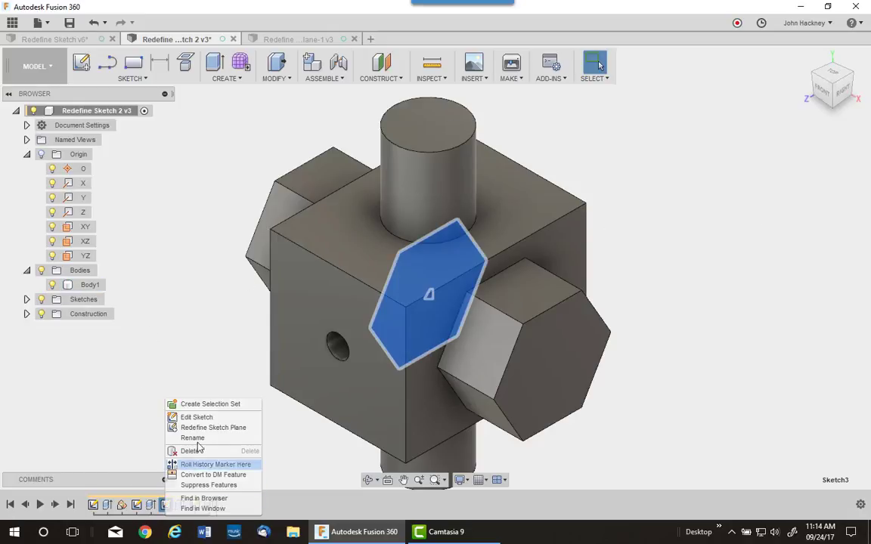
click(208, 418)
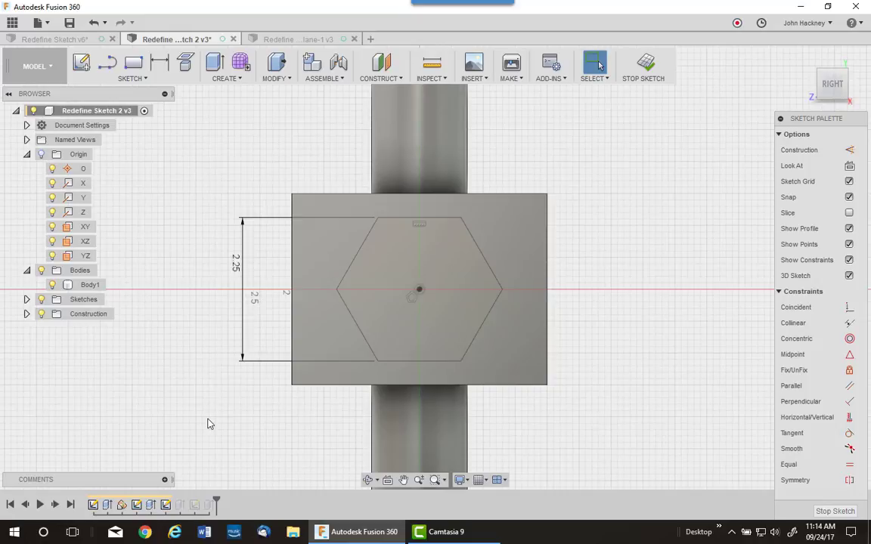
click(647, 64)
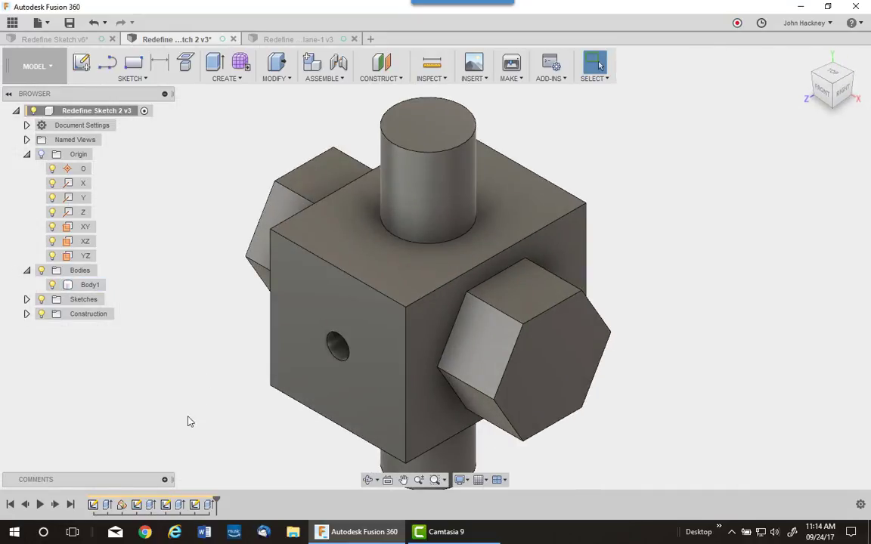
Redefine Sketch4's sketch plane onto the YZ origin plane
right_click(195, 508)
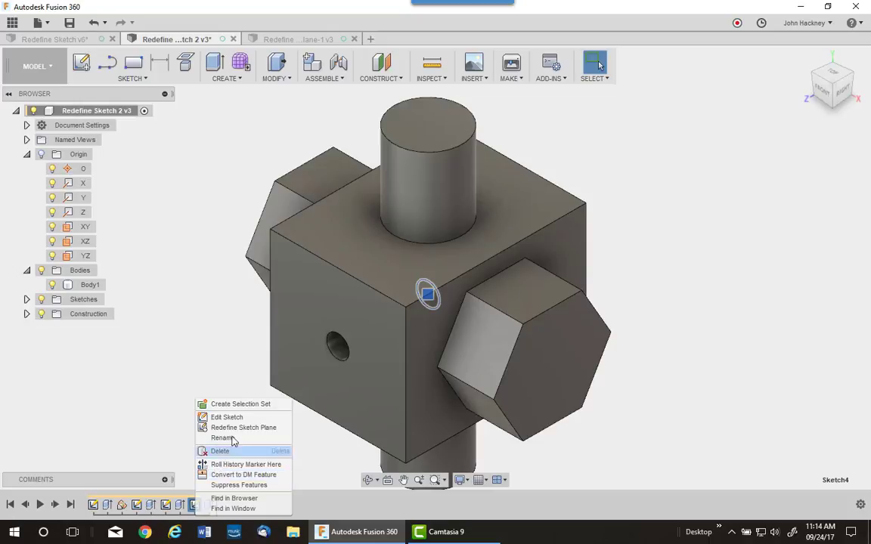
click(242, 429)
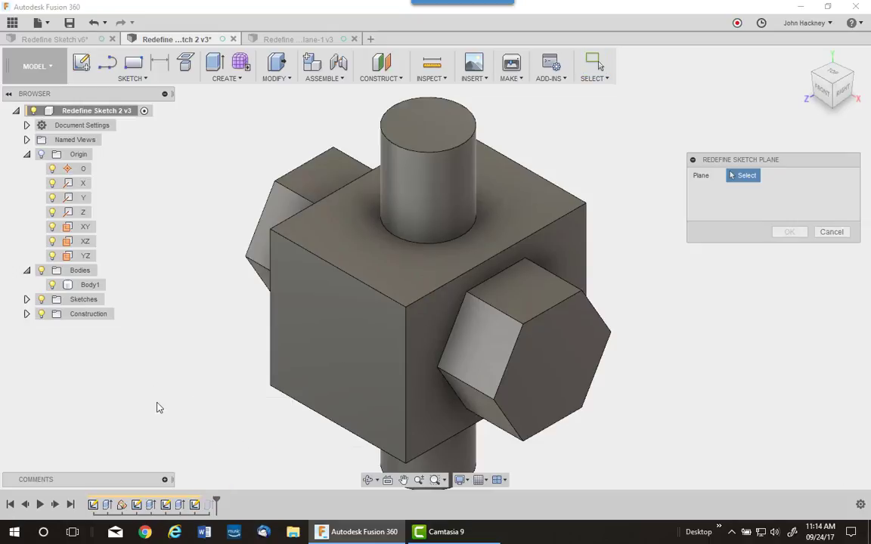
click(85, 257)
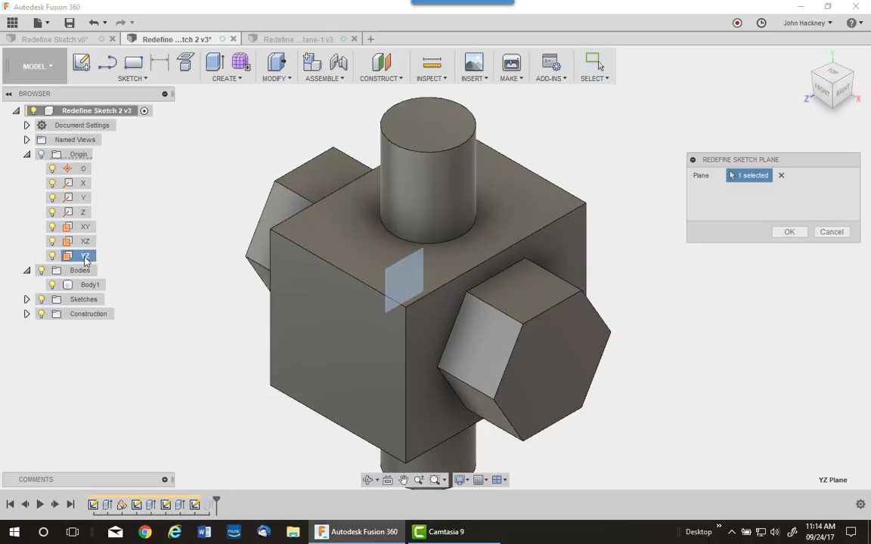
click(787, 232)
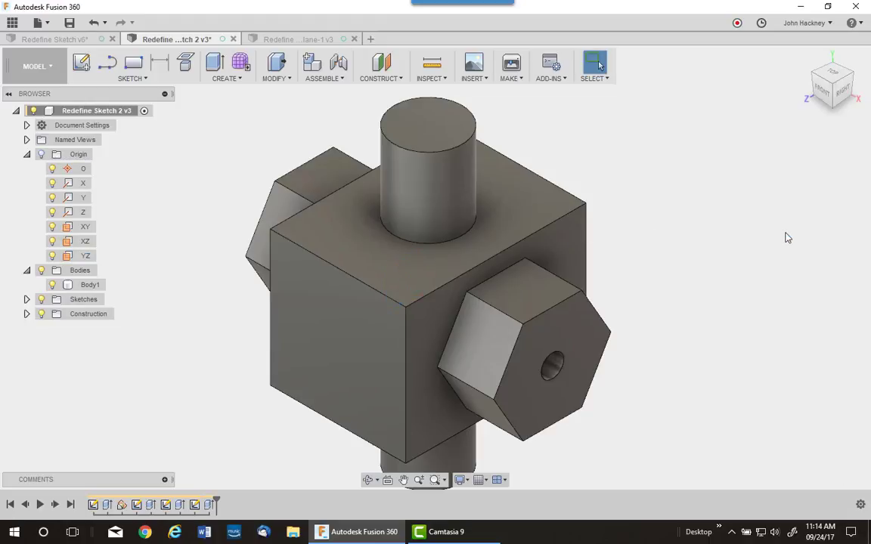
Review Sketch4 in Edit Sketch, then switch to the Redefine Sketch Plane-1 v3 design
click(196, 505)
right_click(196, 505)
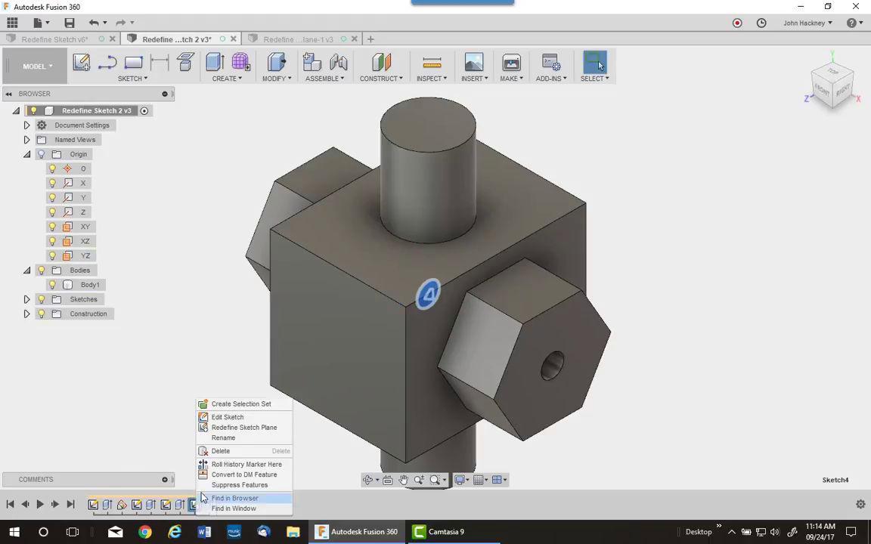
click(236, 417)
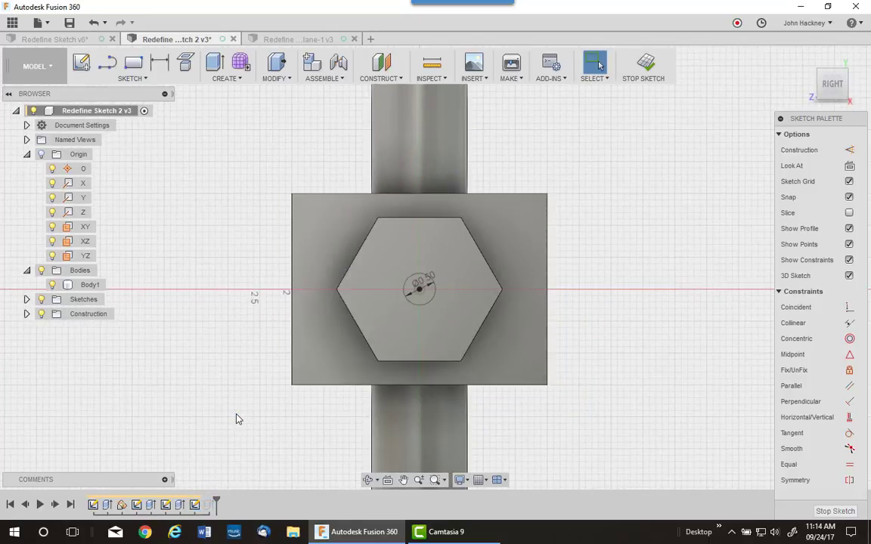
click(657, 79)
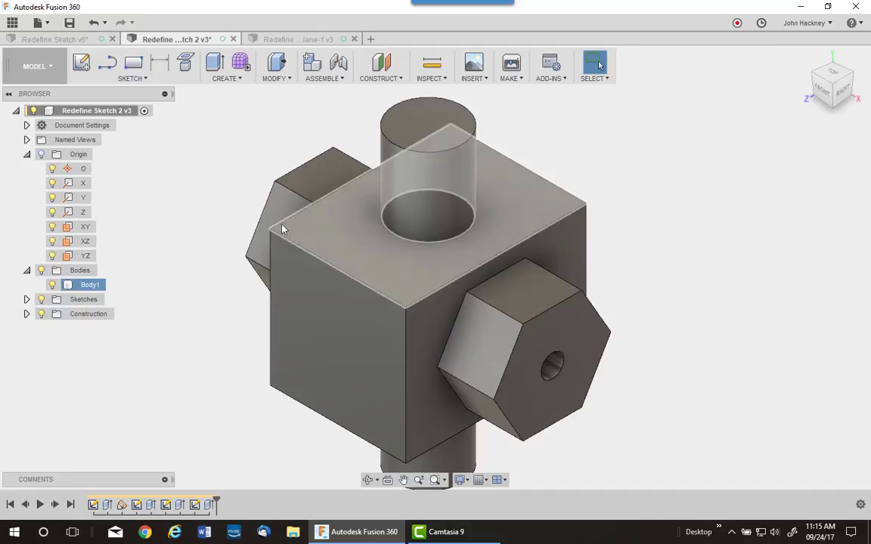
key(ctrl+Tab)
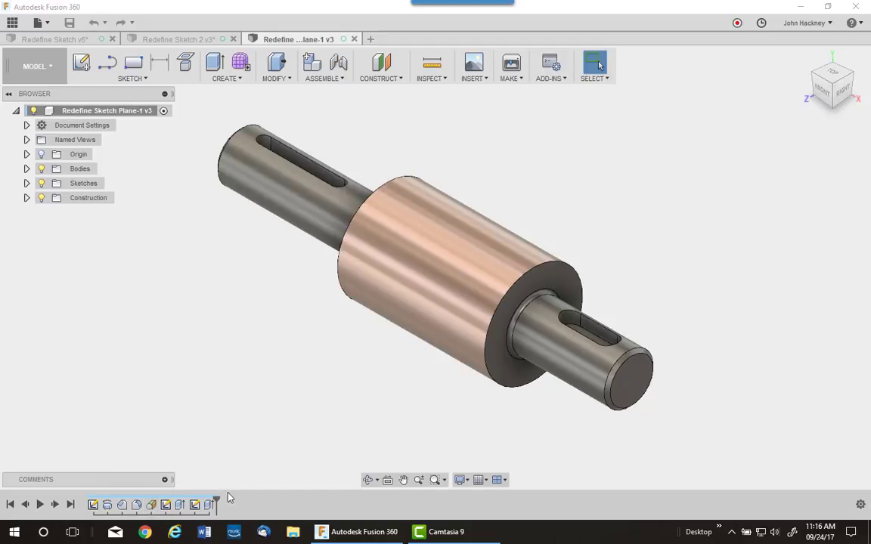
Roll the timeline back before the keyway cuts and view the shaft from the front
drag(216, 502, 156, 503)
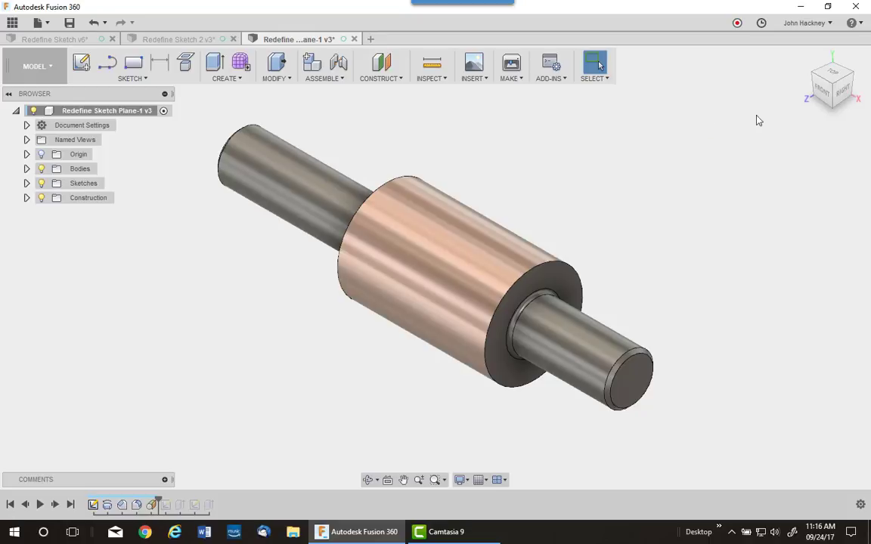
click(822, 89)
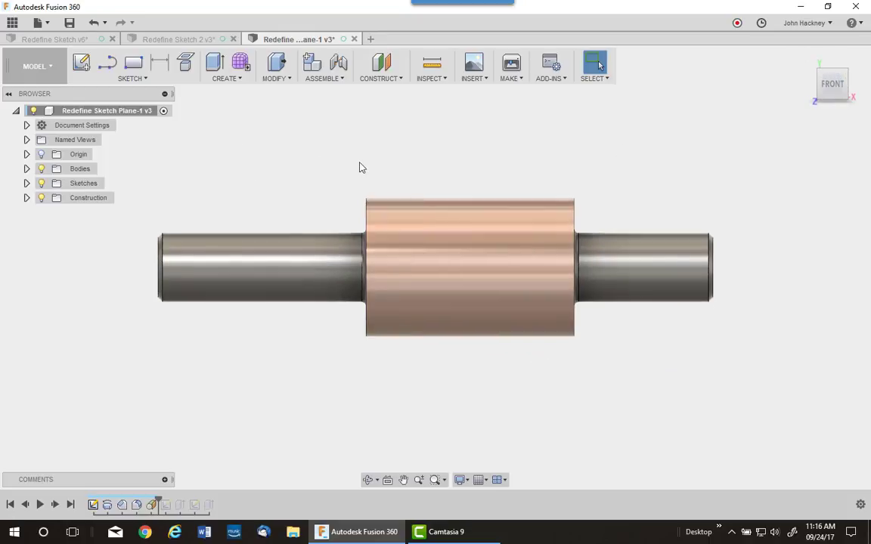
Add a tangent plane on the left shaft section's face, then roll the timeline to the end
click(385, 78)
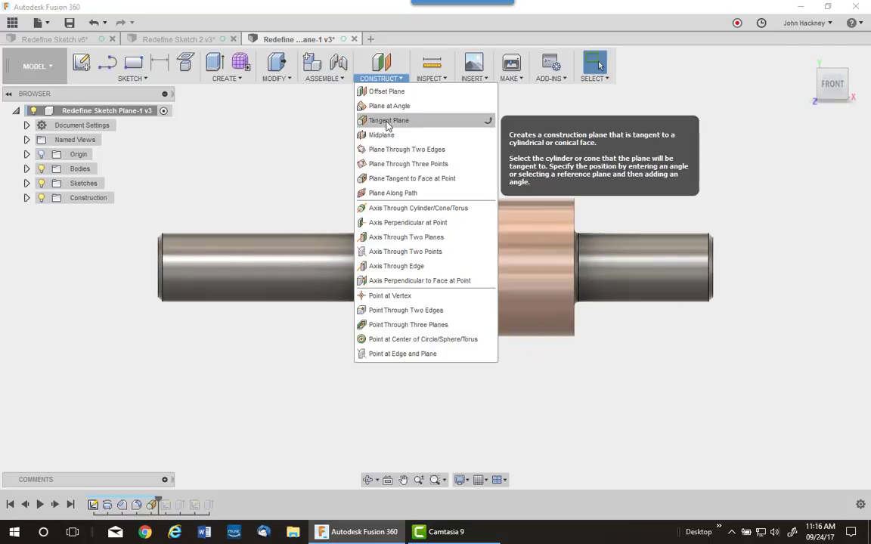
click(388, 121)
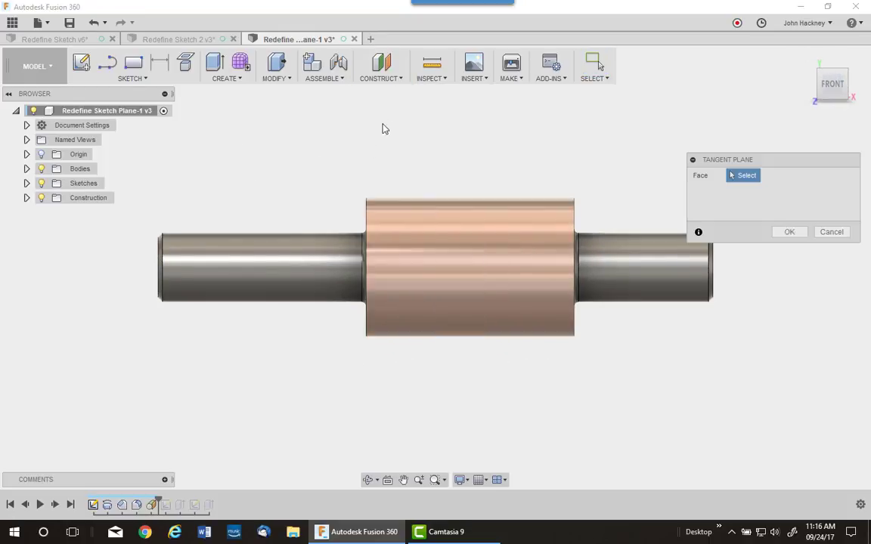
click(279, 272)
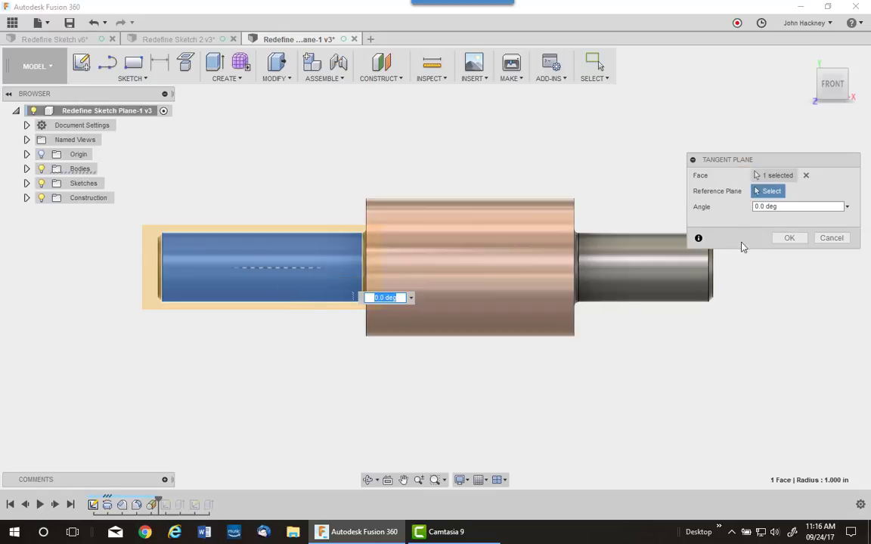
click(788, 239)
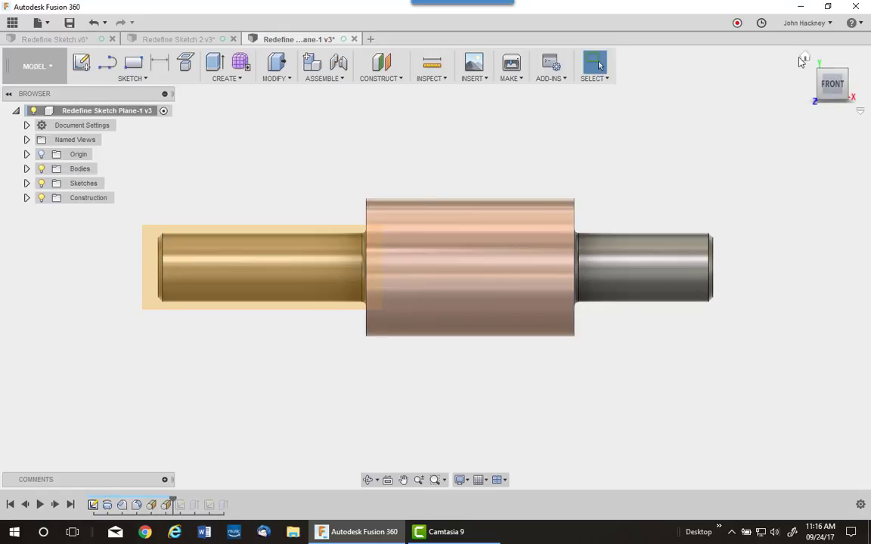
click(806, 58)
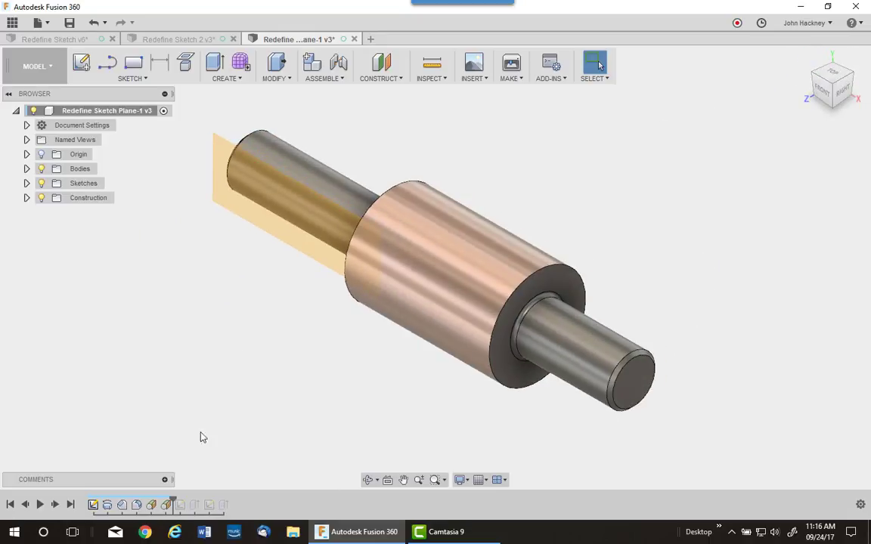
drag(172, 502, 228, 503)
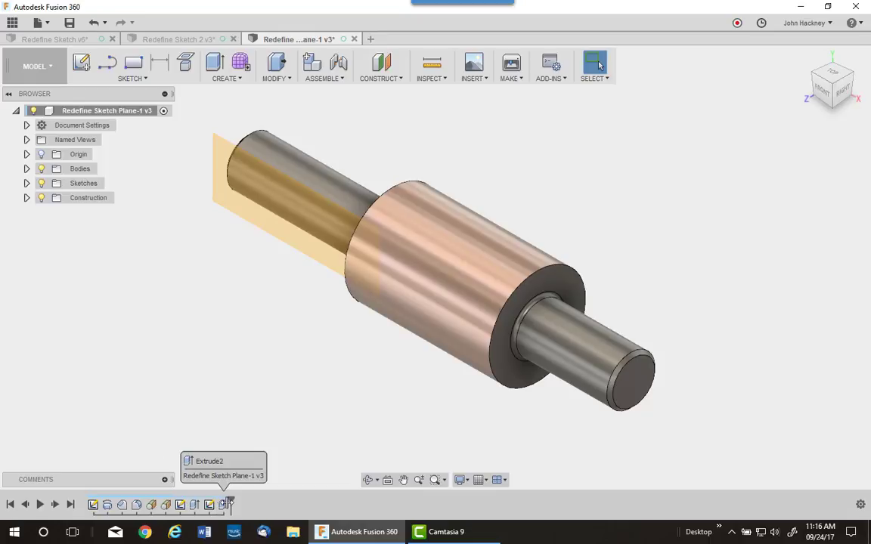
Redefine Sketch2's sketch plane onto the new tangent plane so the keyway cuts the tangent face
click(180, 504)
right_click(181, 505)
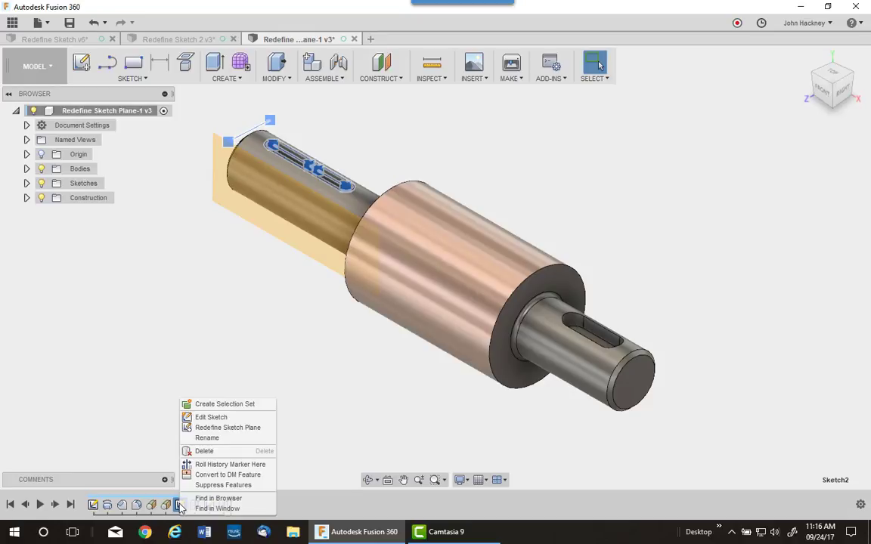
click(227, 428)
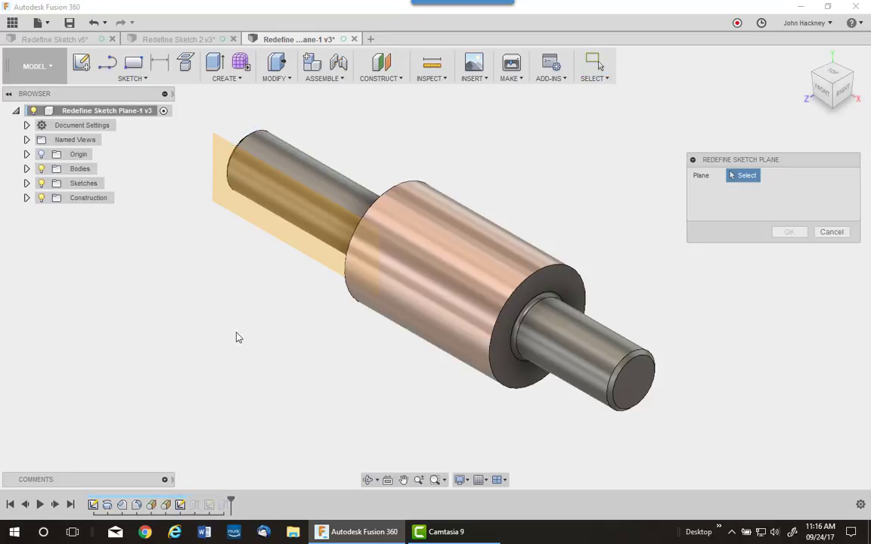
click(235, 214)
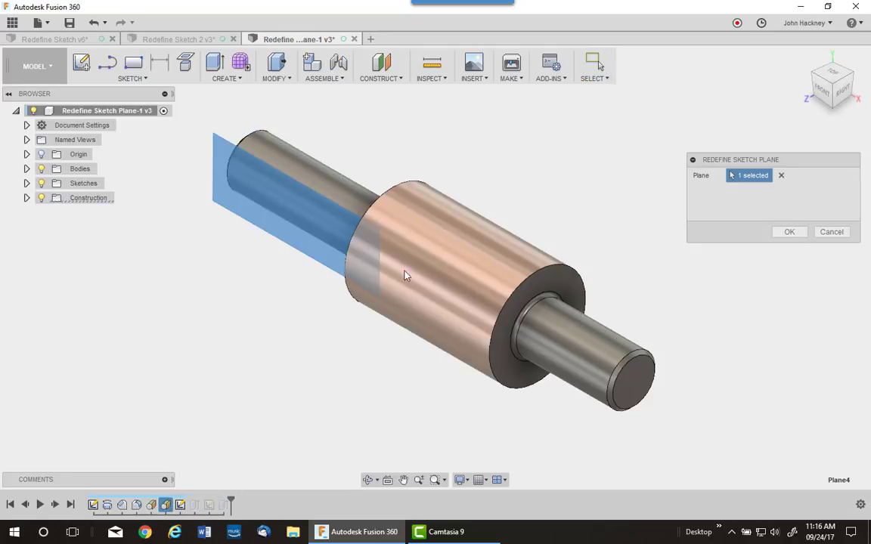
click(789, 232)
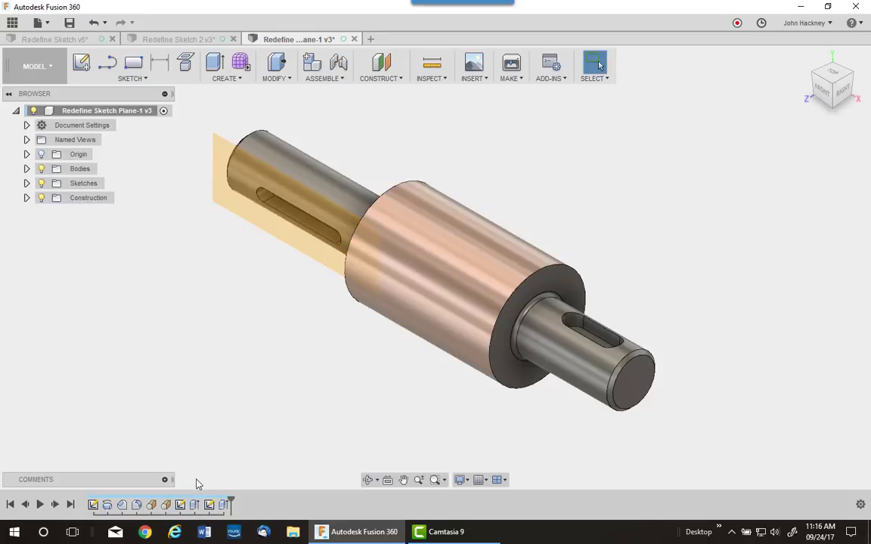
Edit Sketch2 and unfix the vertical reference line at the shaft's end
right_click(182, 506)
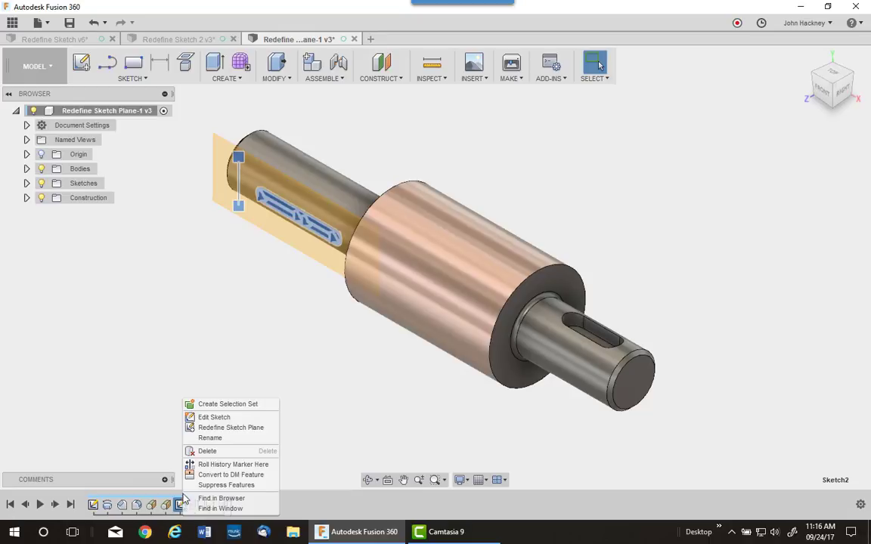
click(214, 418)
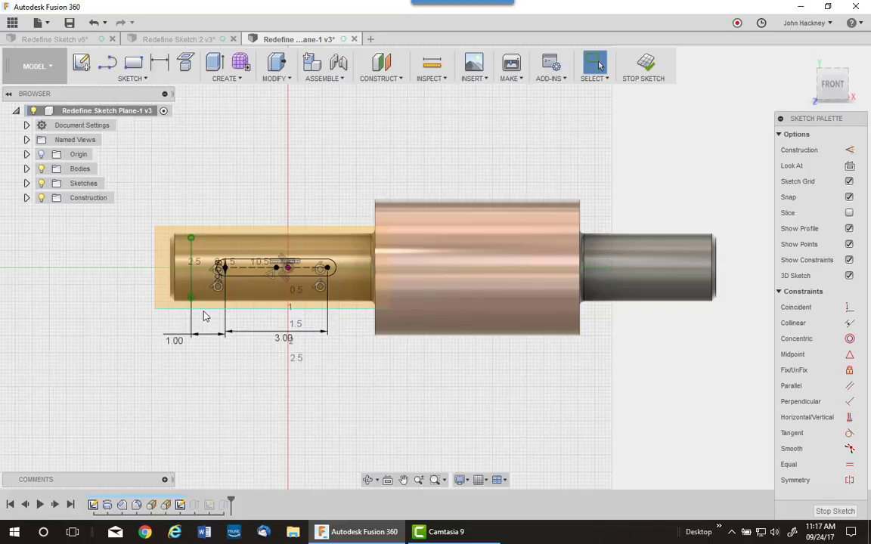
drag(179, 211, 192, 305)
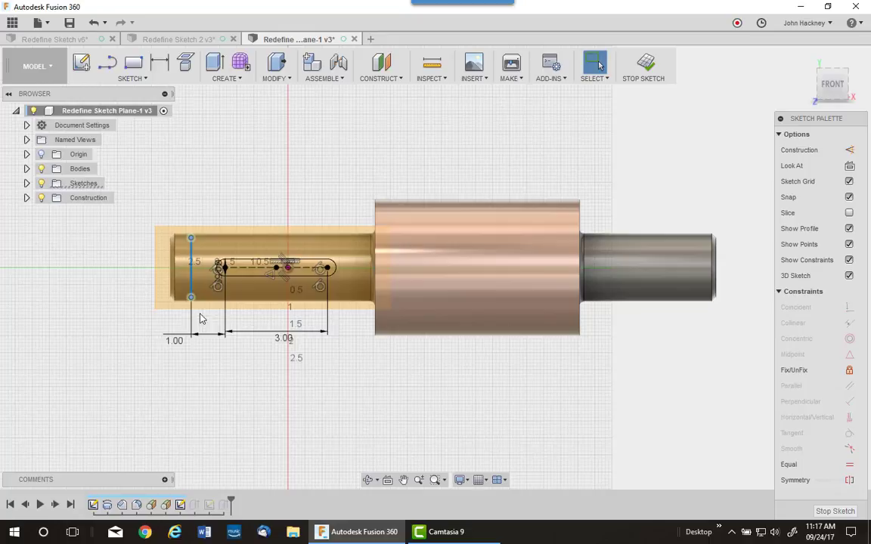
click(849, 370)
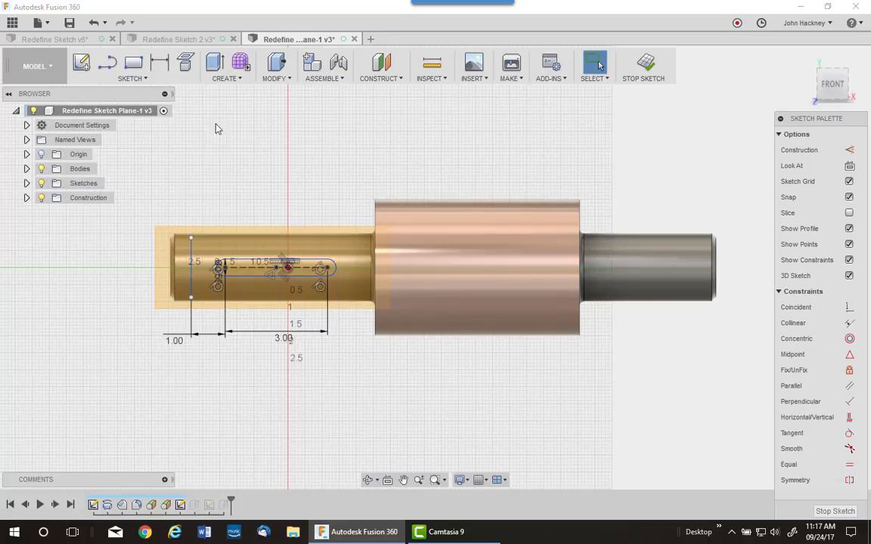
Project the shaft's left end edge, make the vertical line collinear with it, and finish the sketch
click(186, 63)
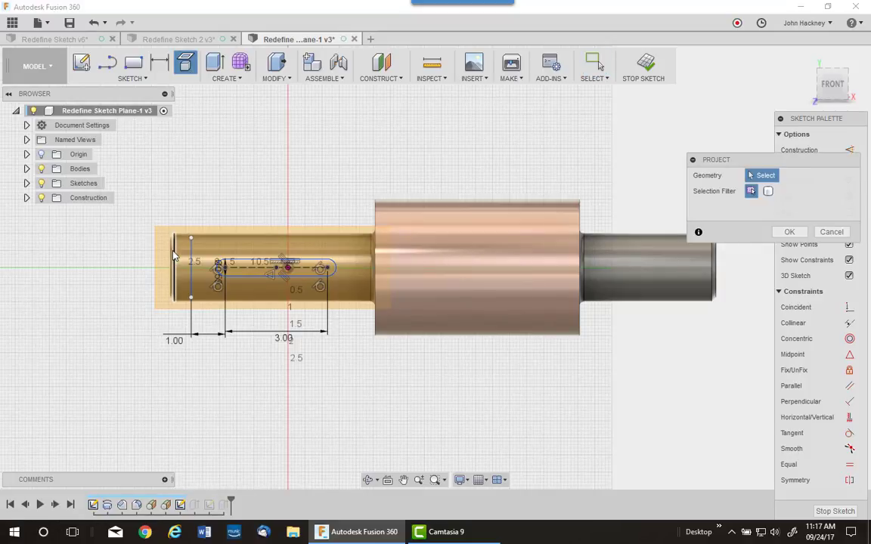
click(170, 266)
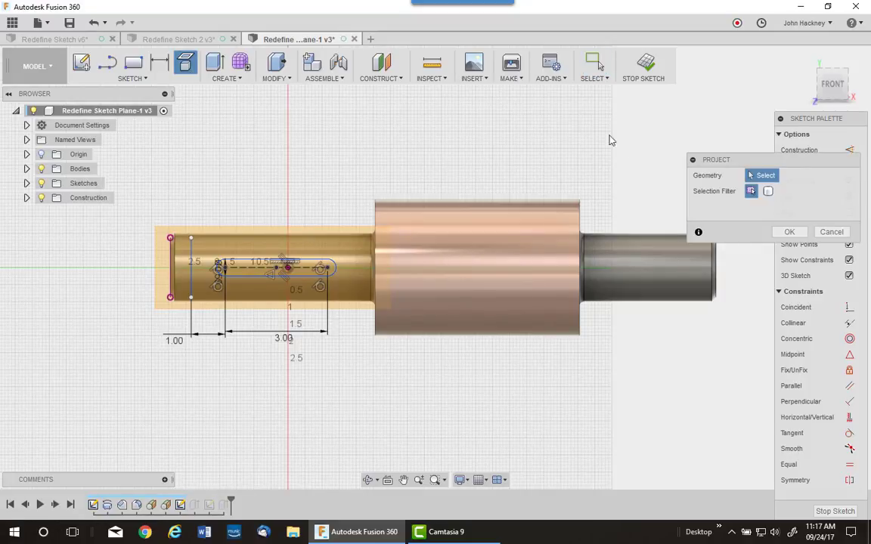
click(849, 324)
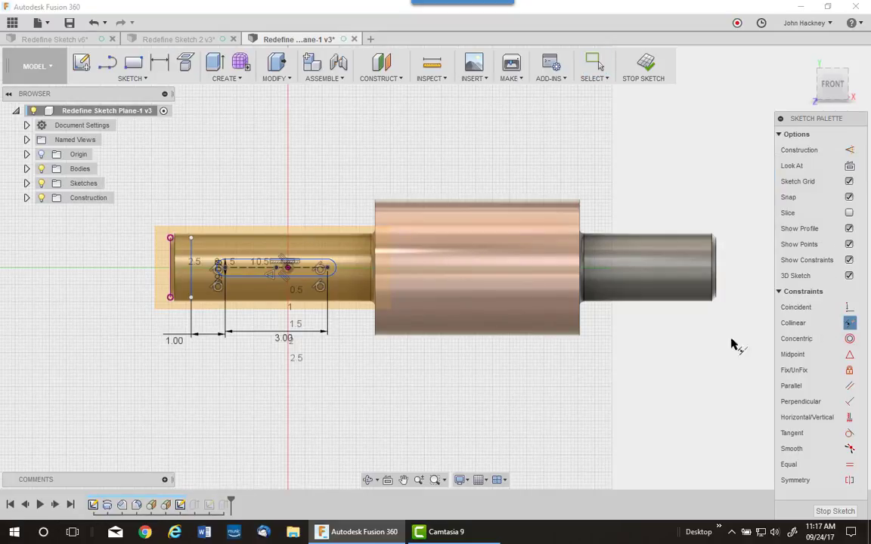
click(170, 261)
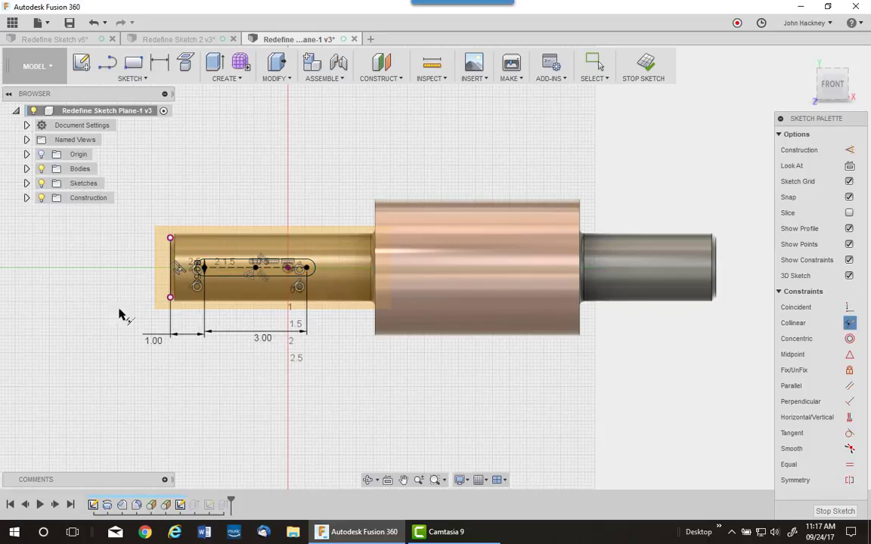
click(645, 62)
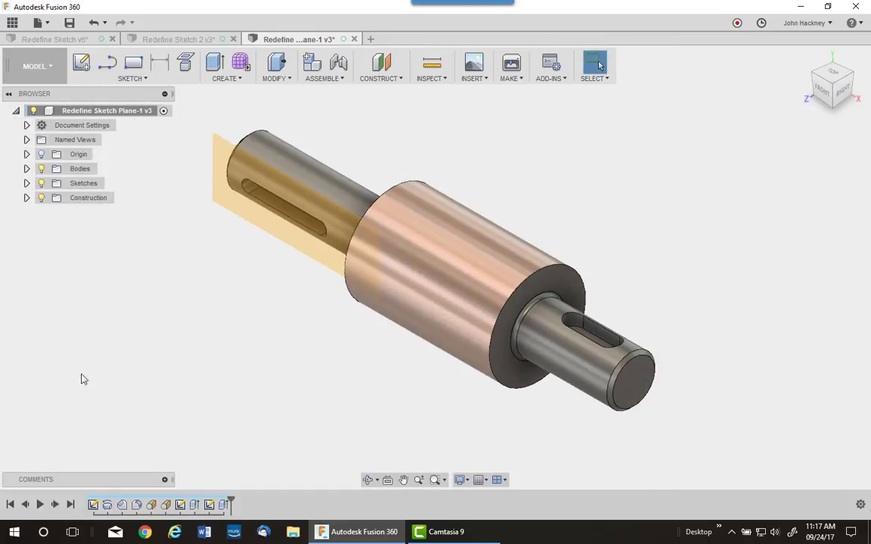
right_click(167, 506)
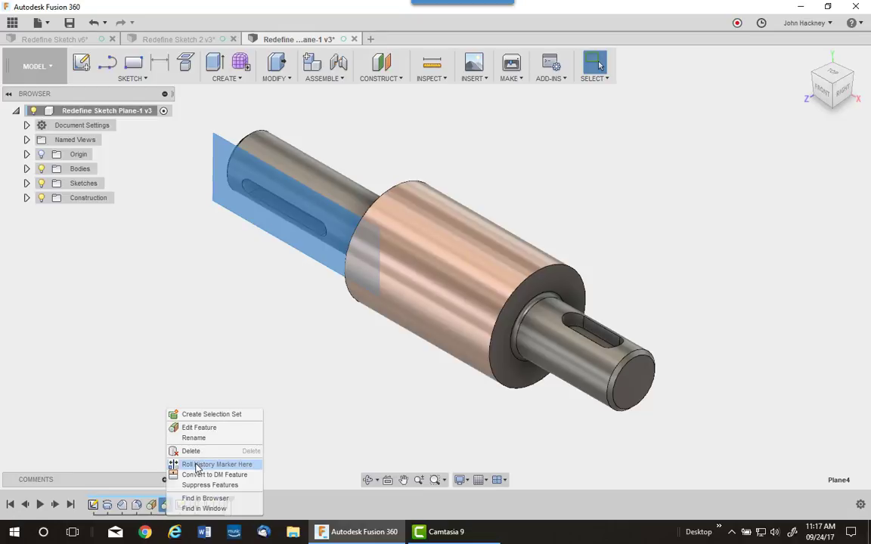
click(105, 402)
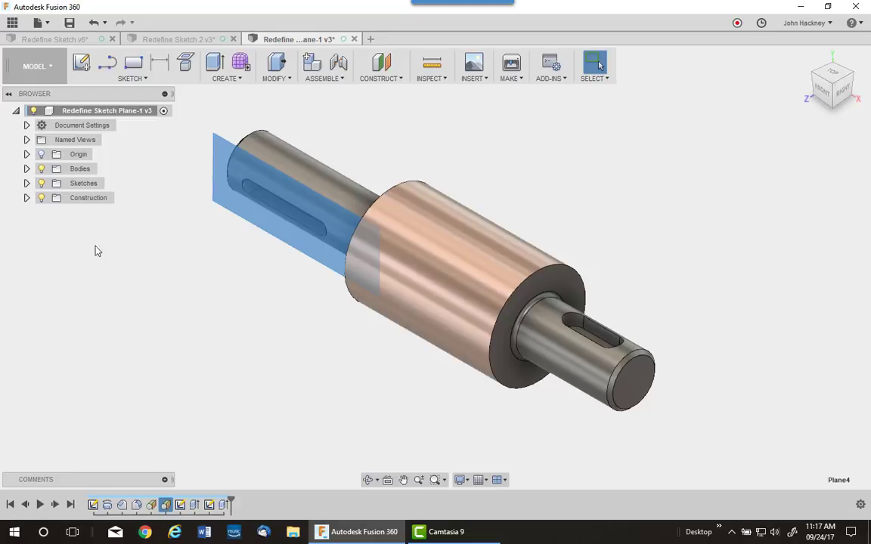